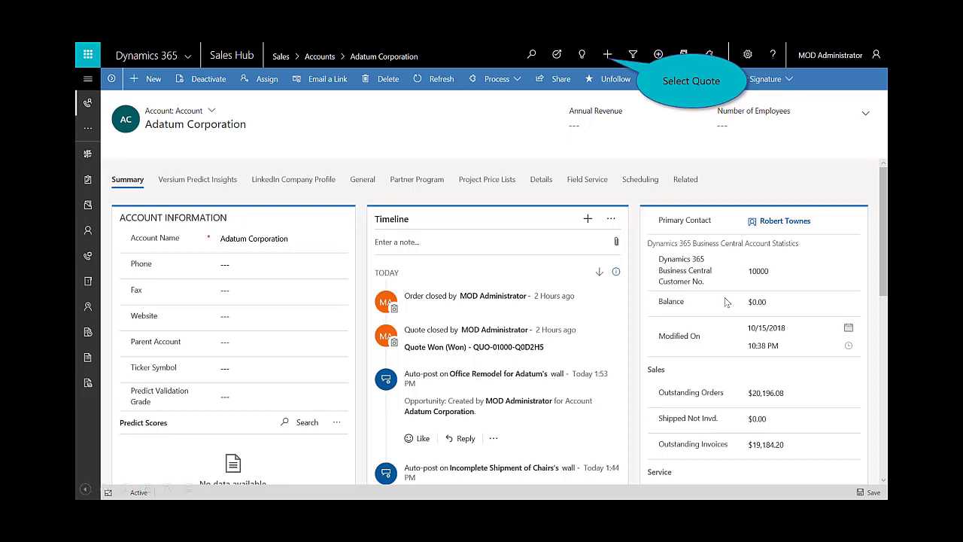
Step: Create a quote named "Quote for Chairs for Adatum" for Adatum Corporation with the Business Central Default Price List and save it
left_click(607, 54)
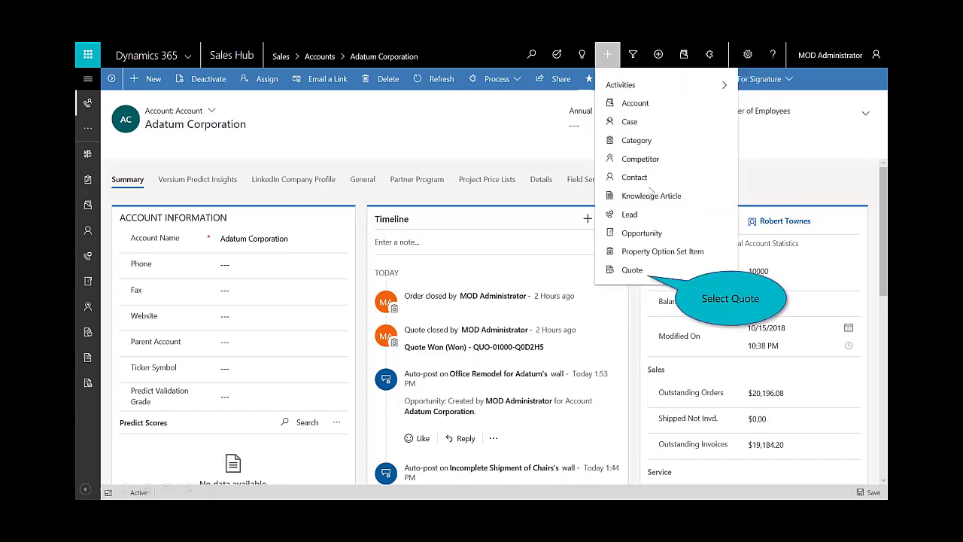
left_click(640, 273)
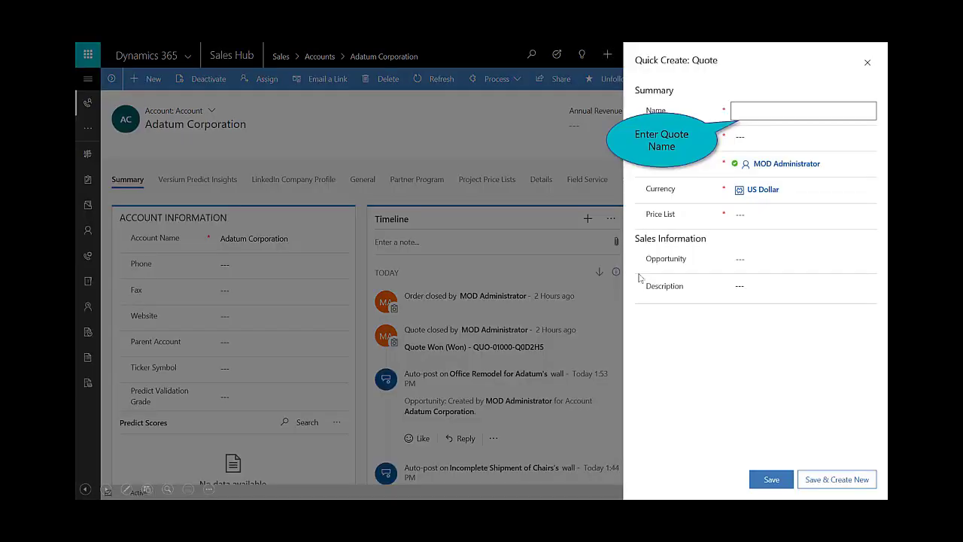
type("Quote for Chairs for Adatum")
key("Tab")
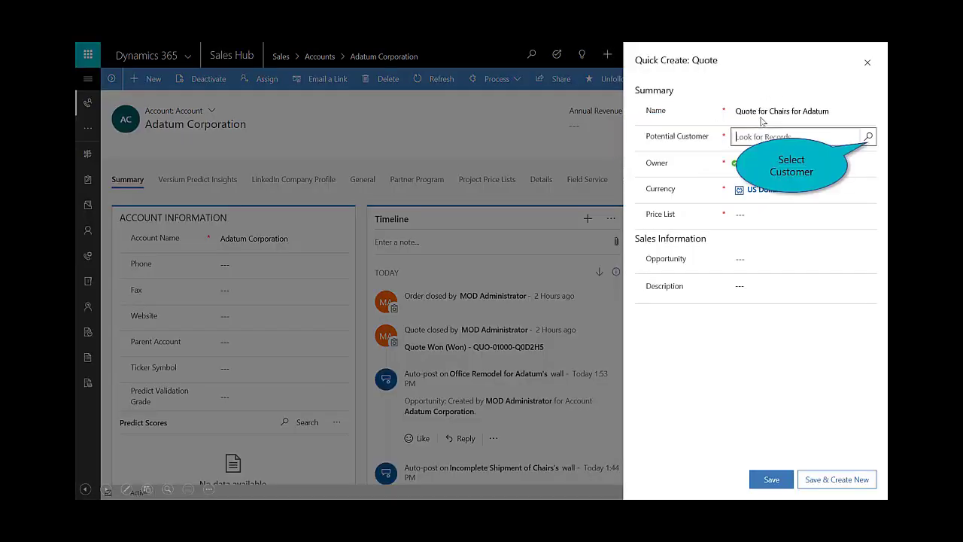
left_click(868, 139)
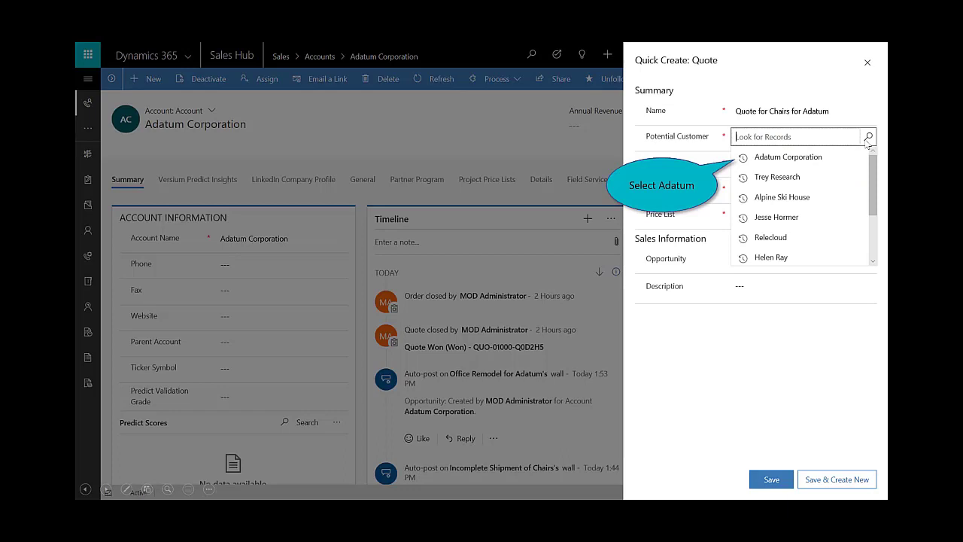
left_click(799, 160)
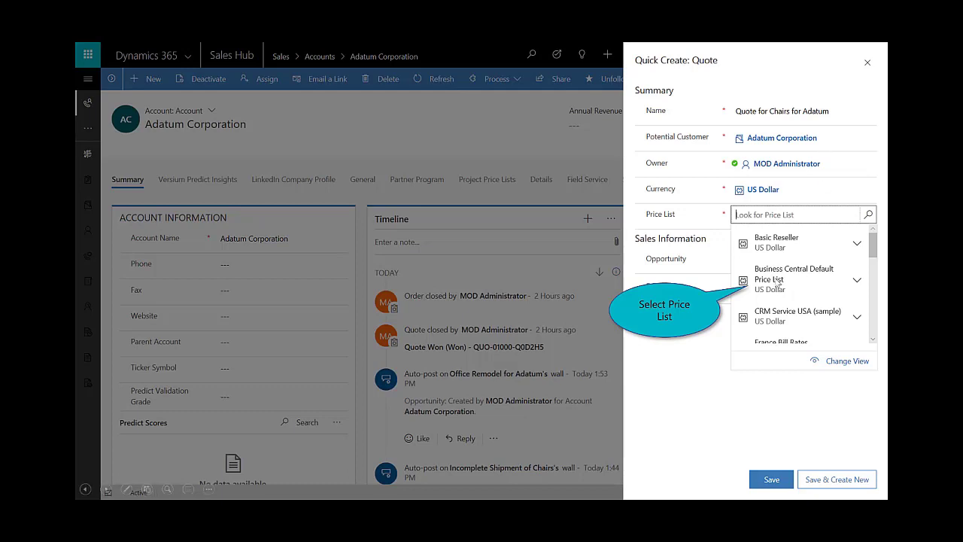
left_click(776, 282)
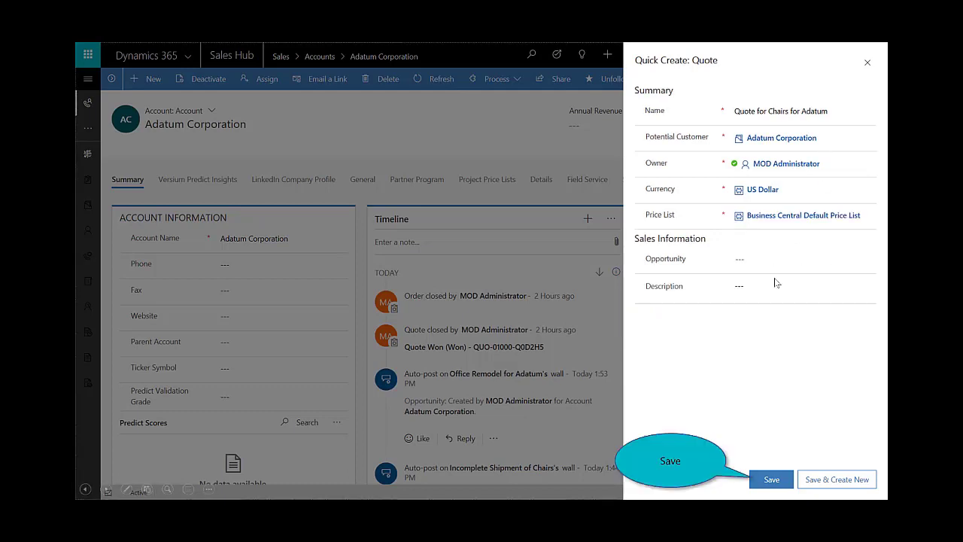
left_click(767, 483)
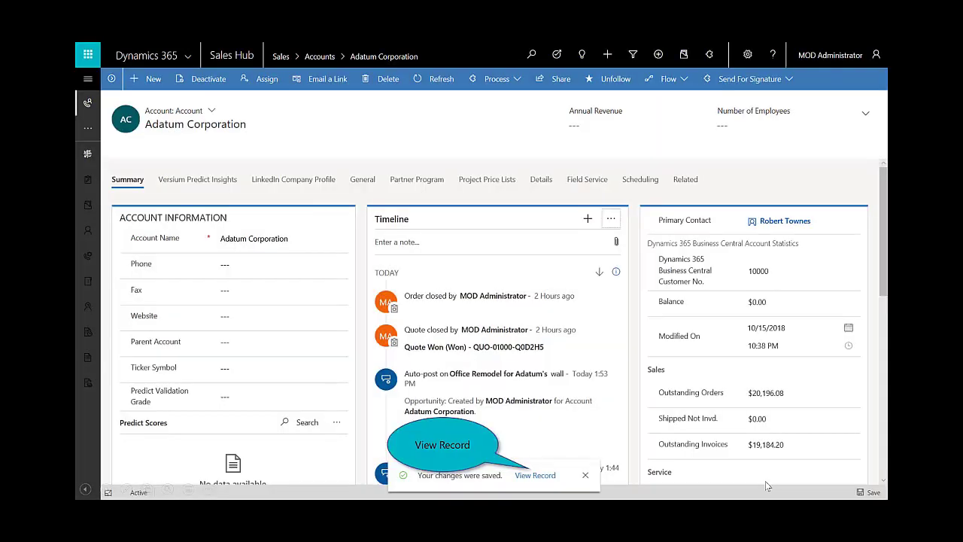
Step: Open the saved quote, add a quote line for 5 of the product "BERLIN Guest Chair, yellow", and save the line
left_click(536, 476)
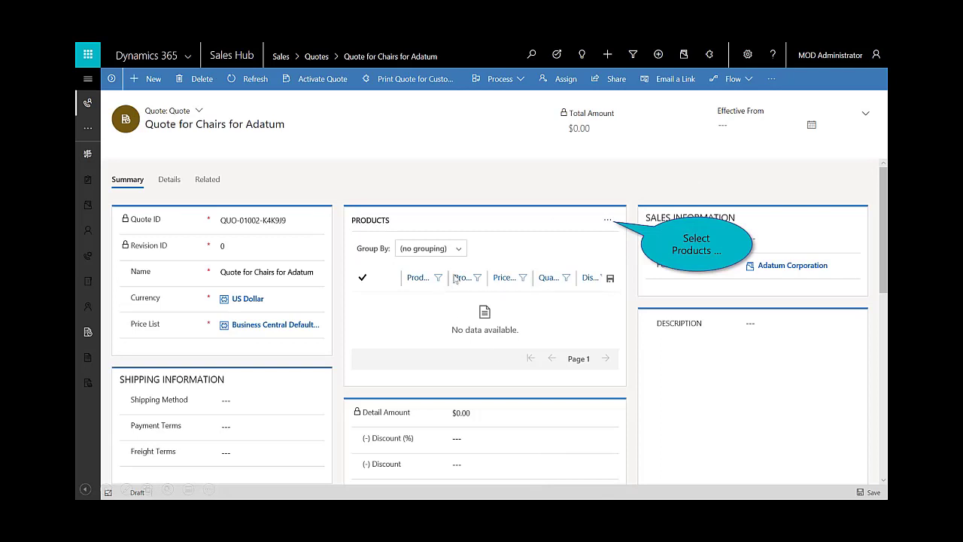
left_click(609, 221)
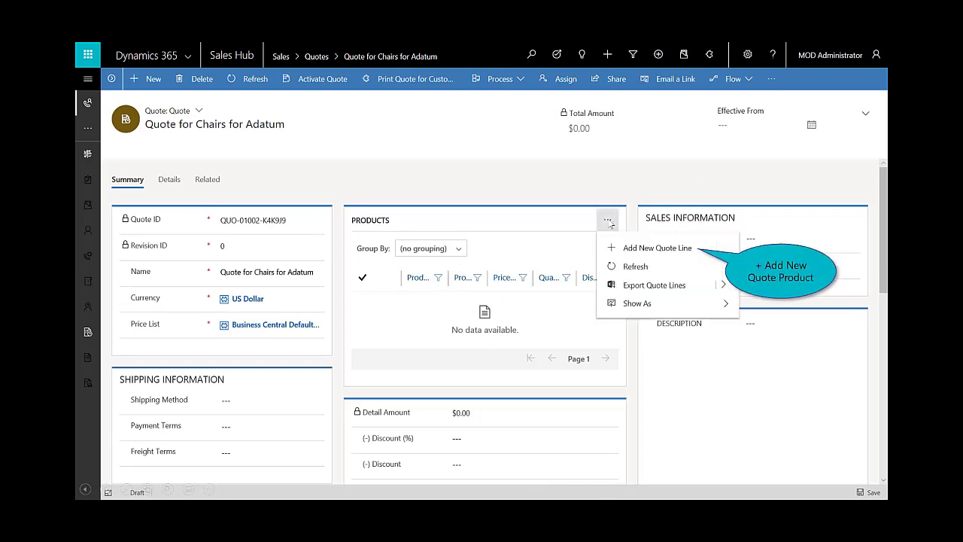
left_click(669, 251)
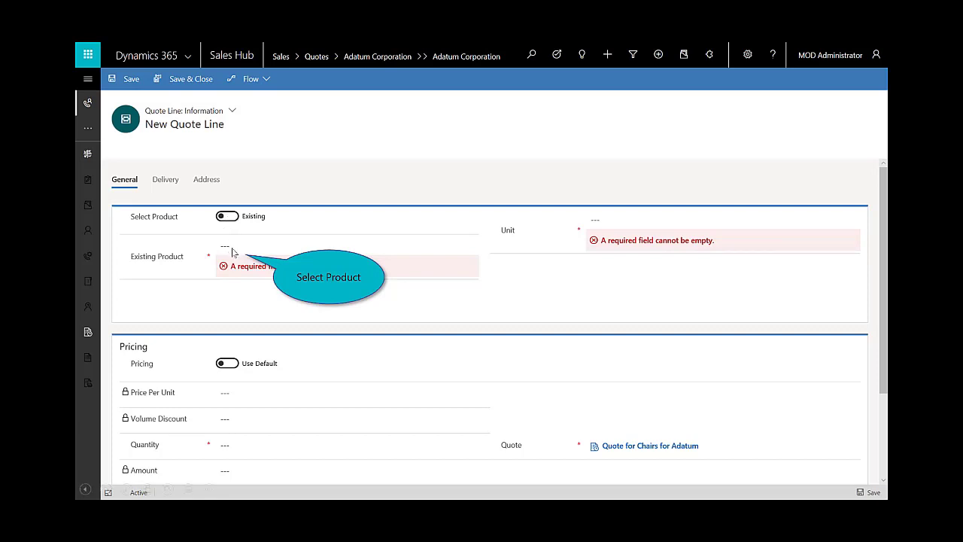
left_click(234, 254)
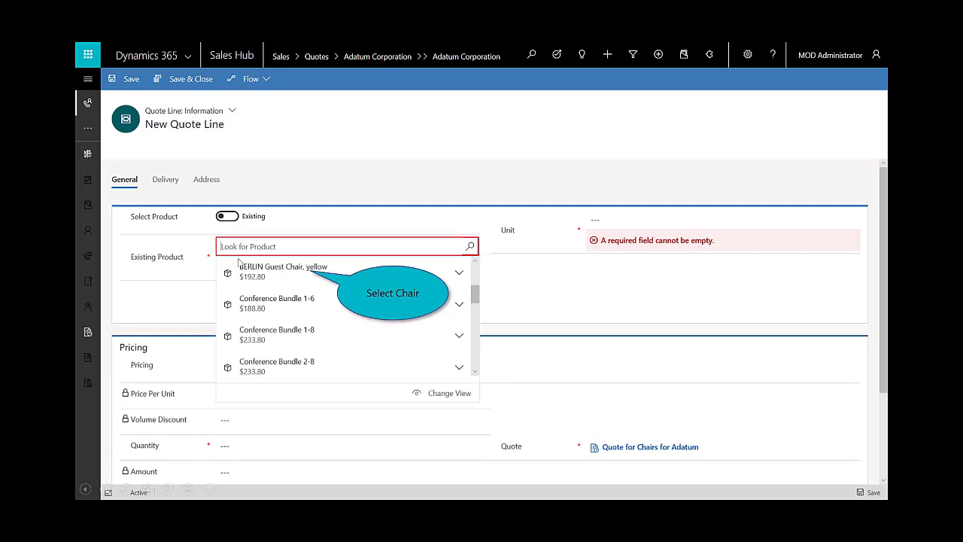
left_click(279, 273)
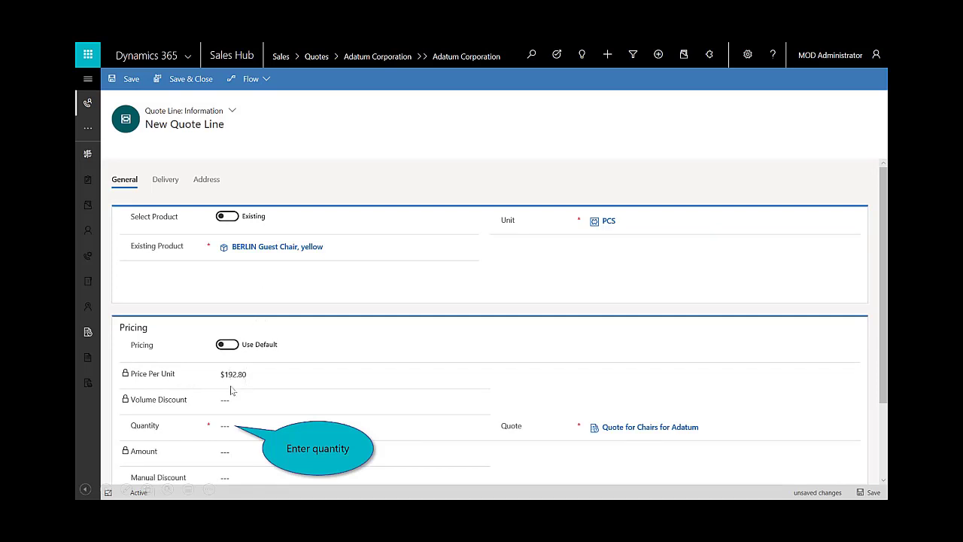
left_click(224, 428)
type("5")
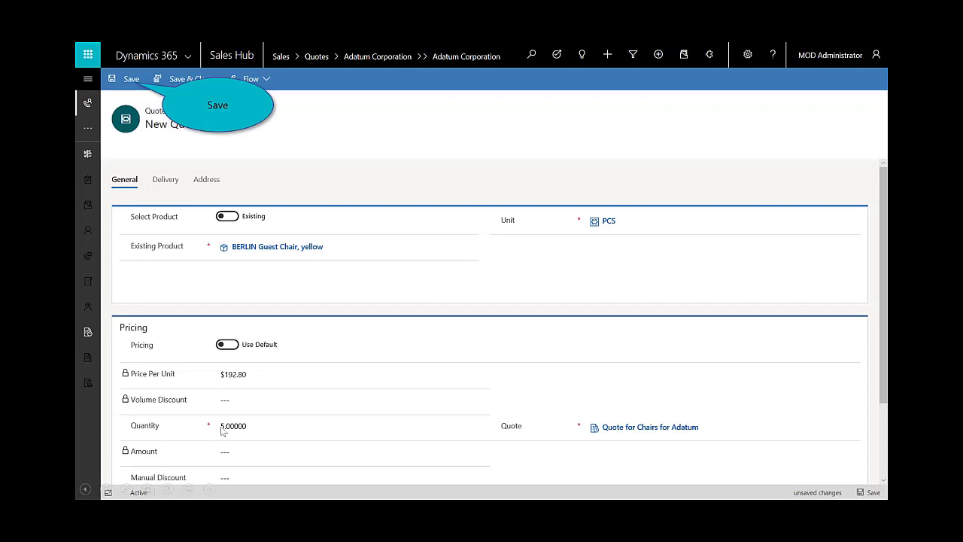
left_click(131, 79)
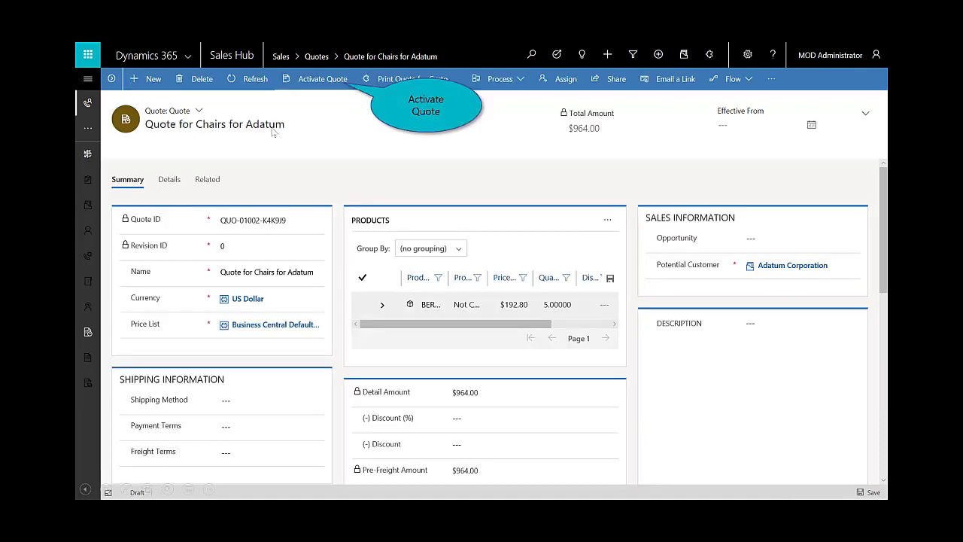
Step: Activate the quote and create an order from it with status reason Won and date won 10/16/2018
left_click(323, 81)
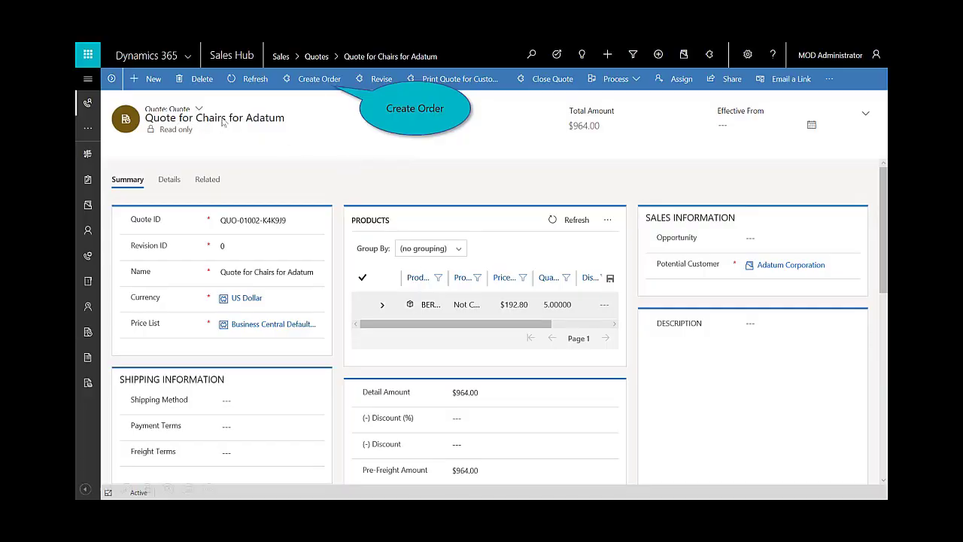
left_click(316, 78)
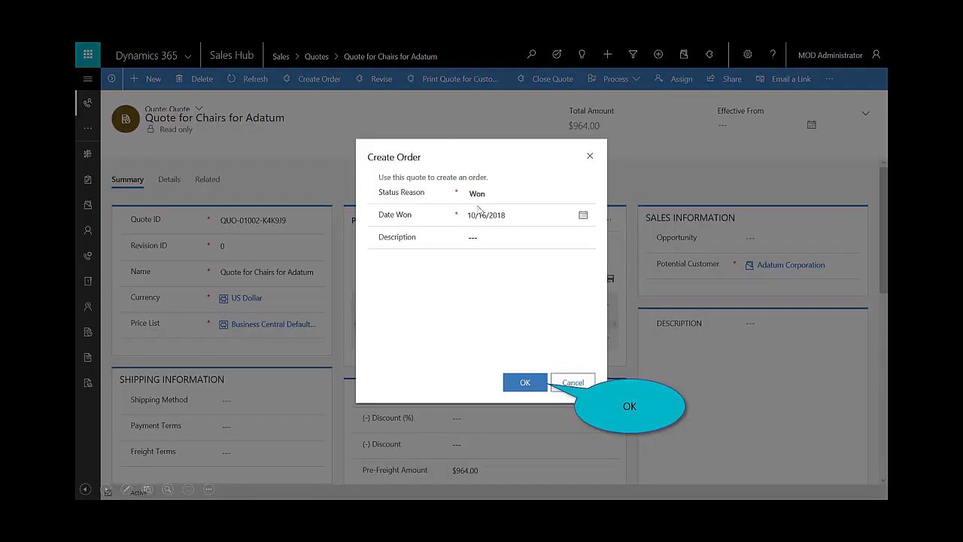
left_click(525, 384)
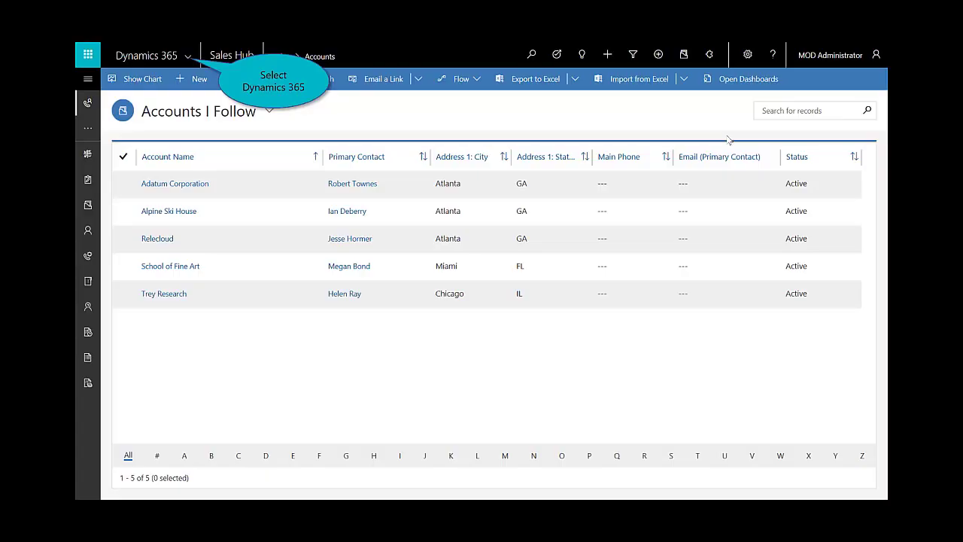
Step: Switch to Business Central and open the last Adatum Corporation sales order in the list, dated 10/16/2018
left_click(188, 57)
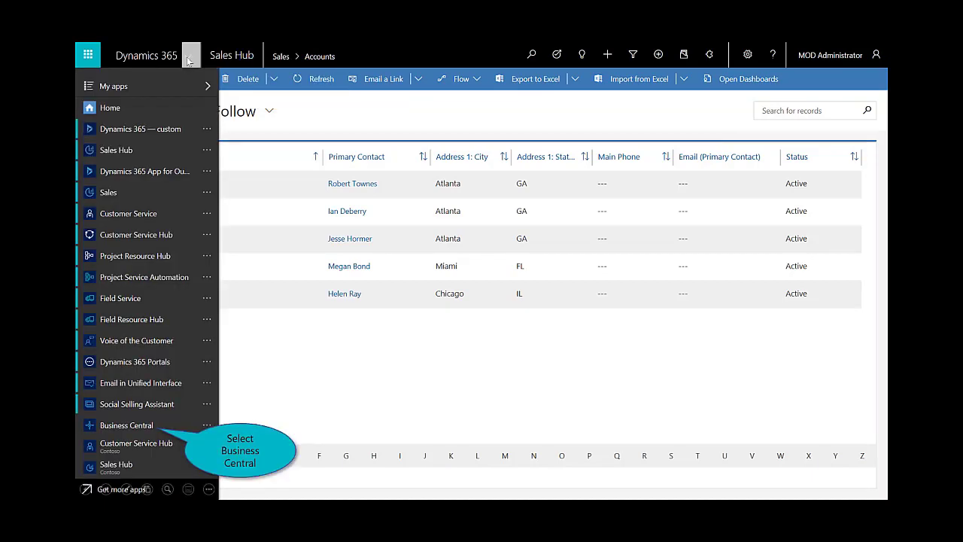
left_click(128, 426)
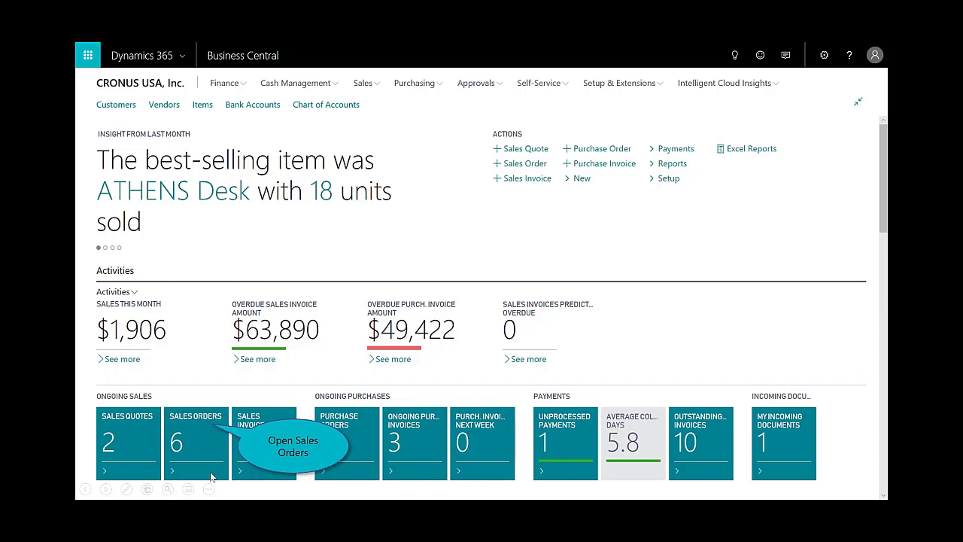
left_click(194, 433)
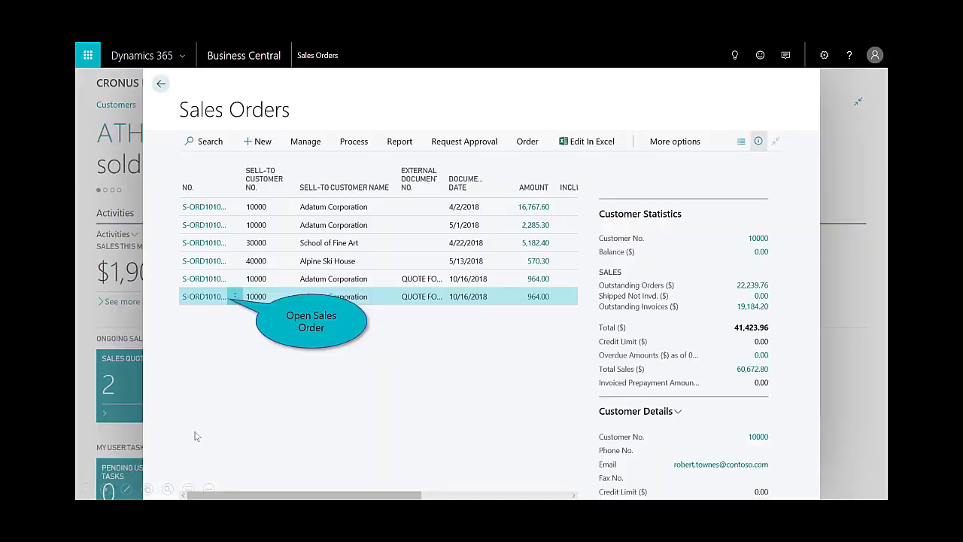
left_click(204, 298)
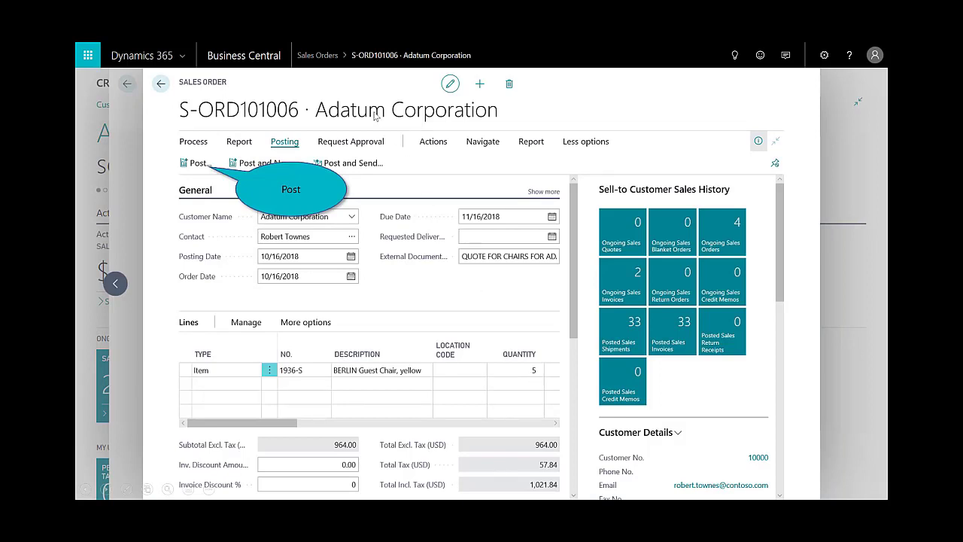
Step: Post the sales order with the Ship and Invoice option and close the sales orders list
left_click(200, 166)
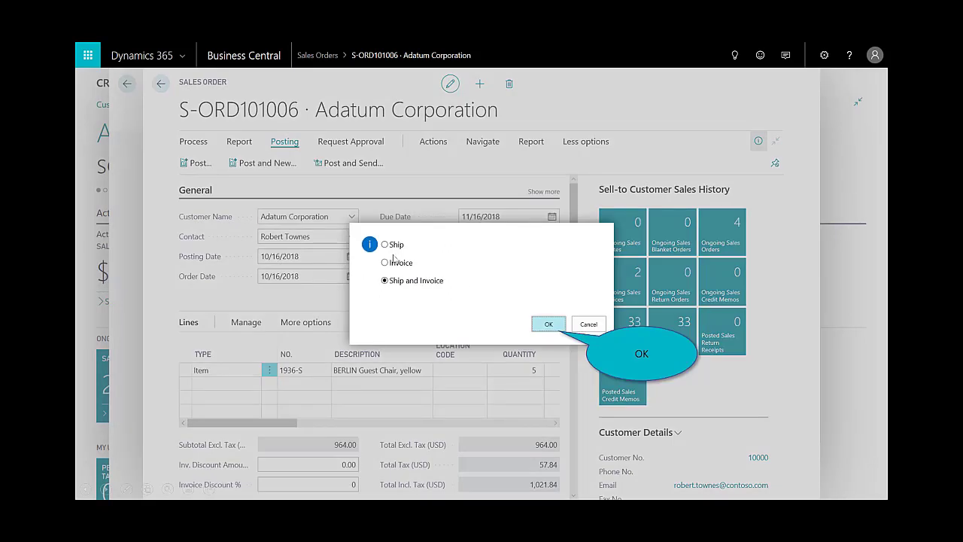
left_click(549, 325)
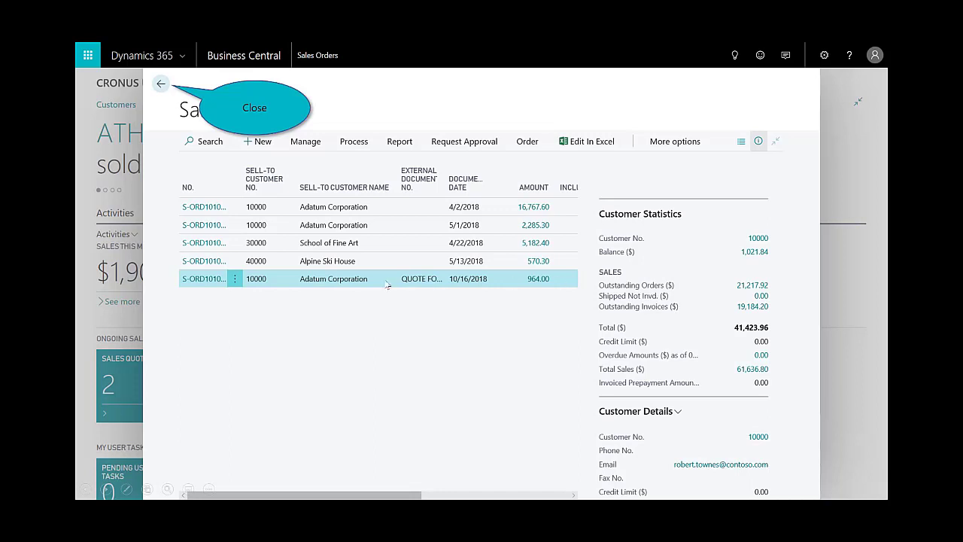
left_click(160, 84)
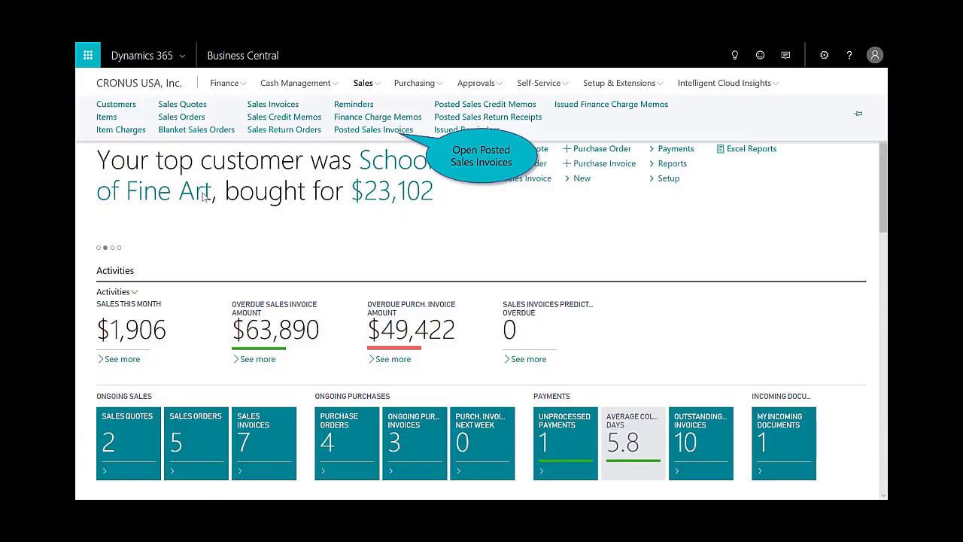
Step: Open Adatum Corporation's posted sales invoice due 11/16/2018 and bring up its Dynamics 365 for Sales options
left_click(346, 131)
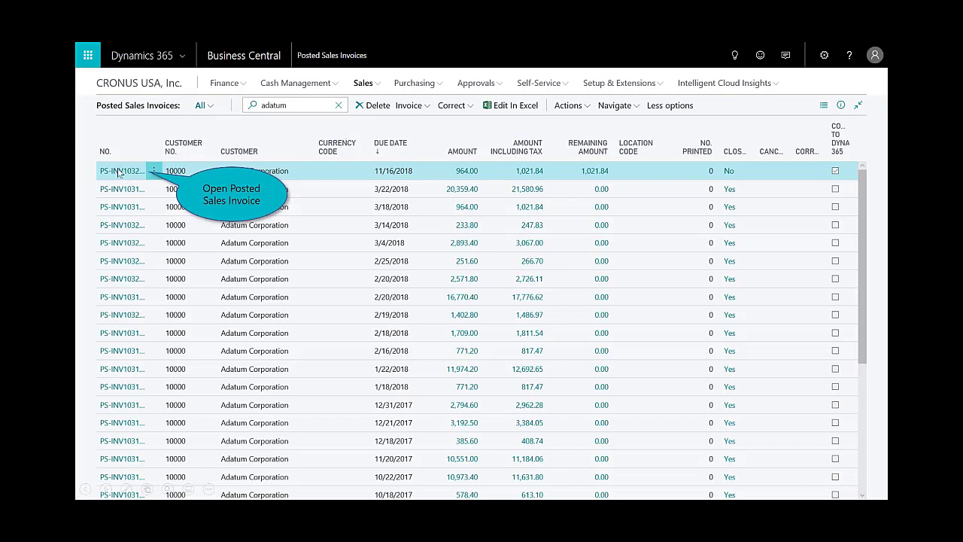
left_click(118, 171)
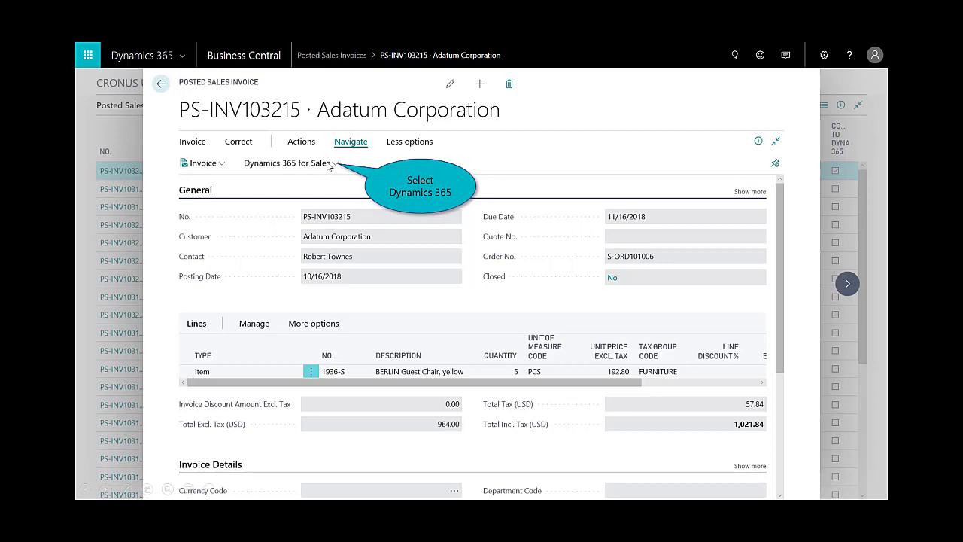
left_click(330, 166)
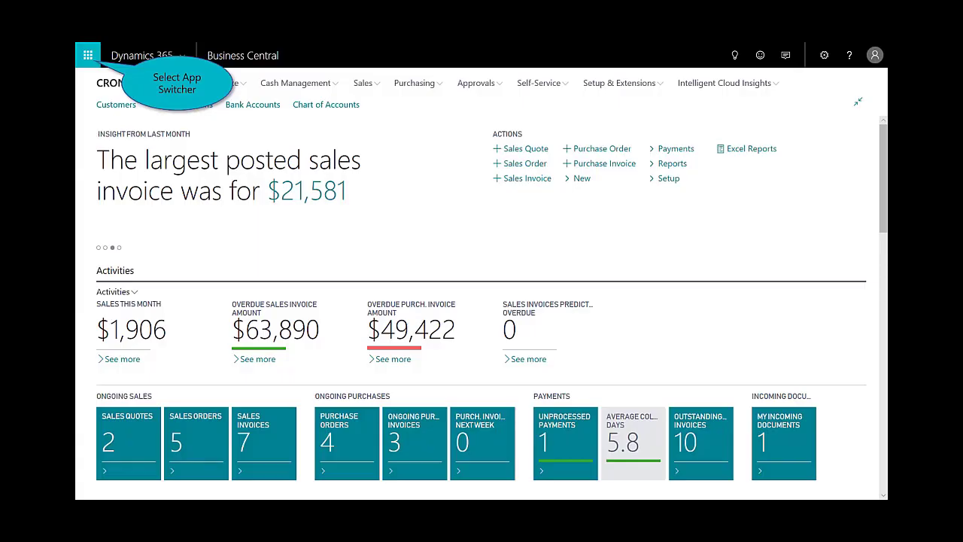
Step: Switch to Sales Hub and open the invoice "Quote for Chairs for Adatum" from the invoices list
left_click(89, 57)
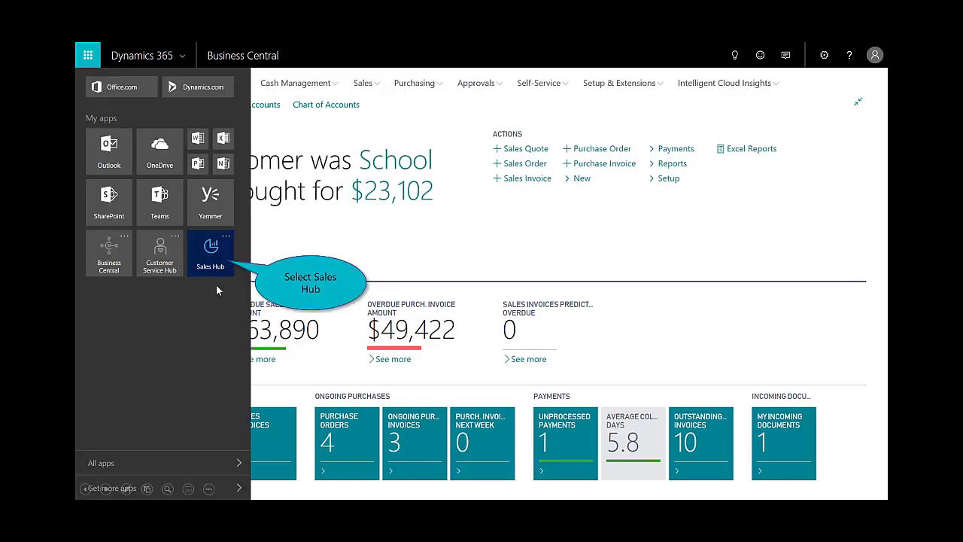
left_click(206, 254)
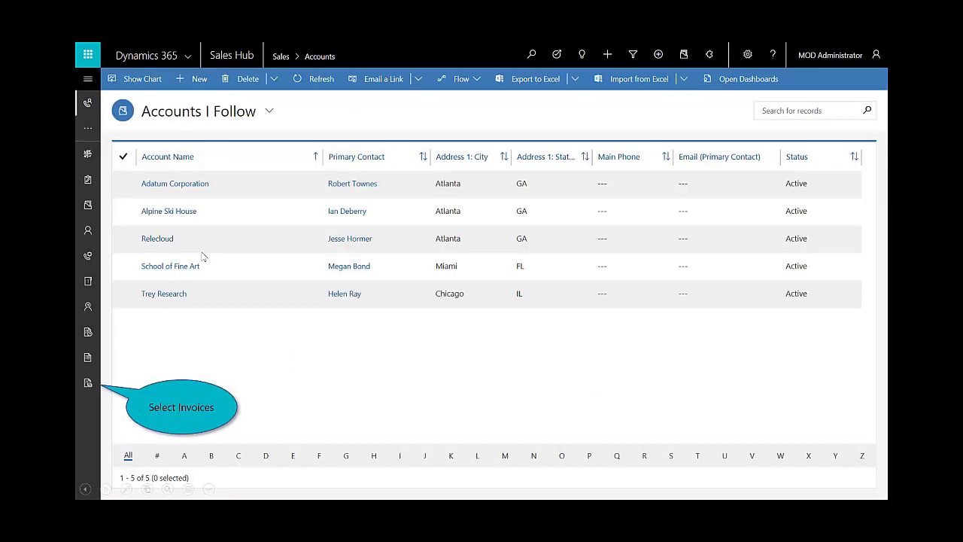
left_click(88, 383)
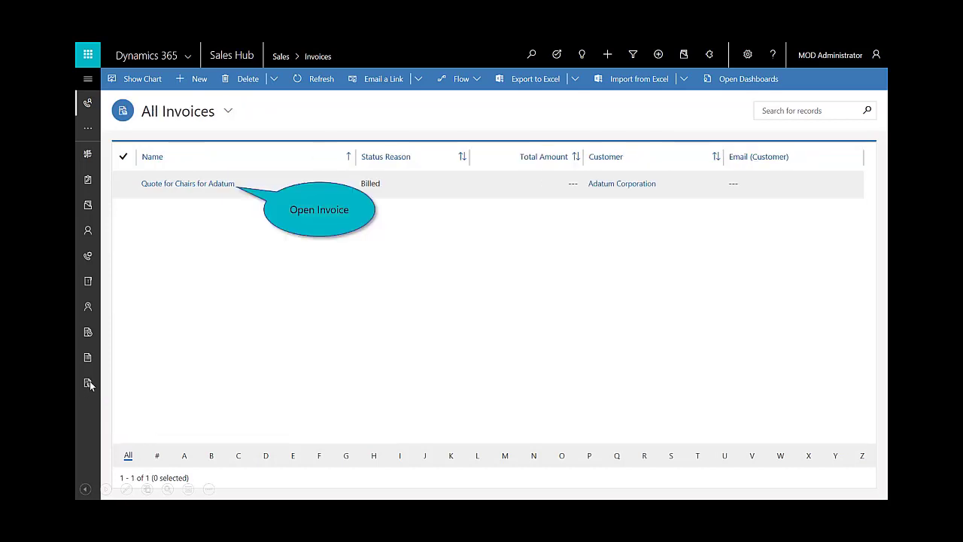
left_click(173, 184)
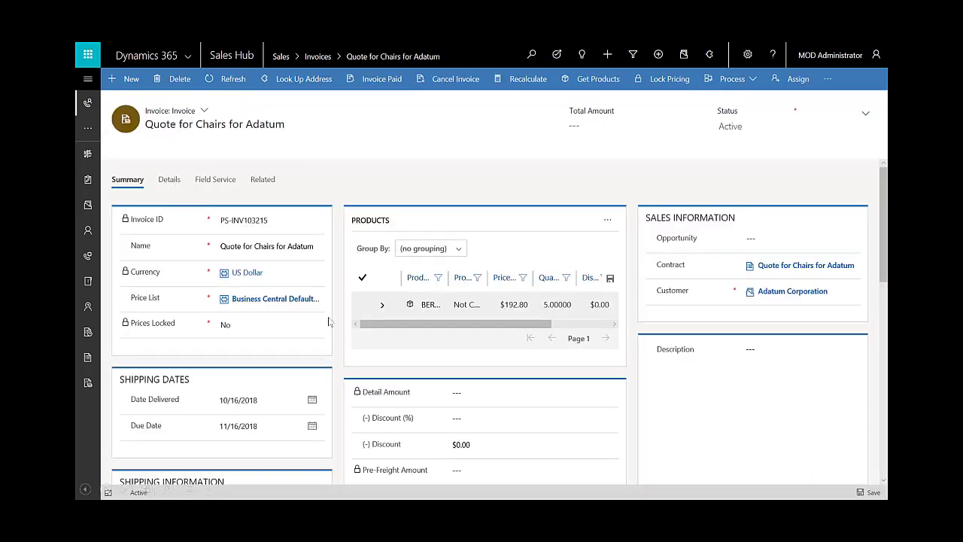
left_click(409, 340)
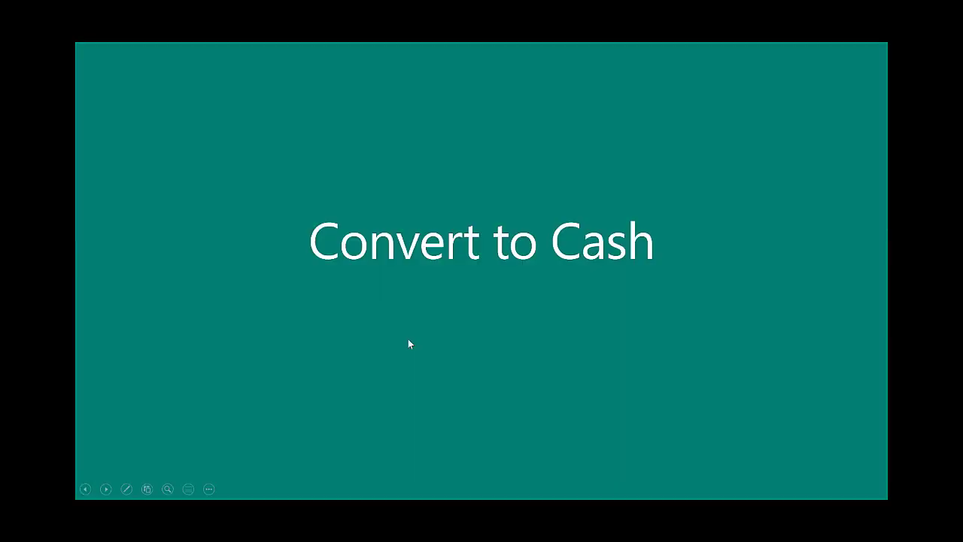
left_click(409, 344)
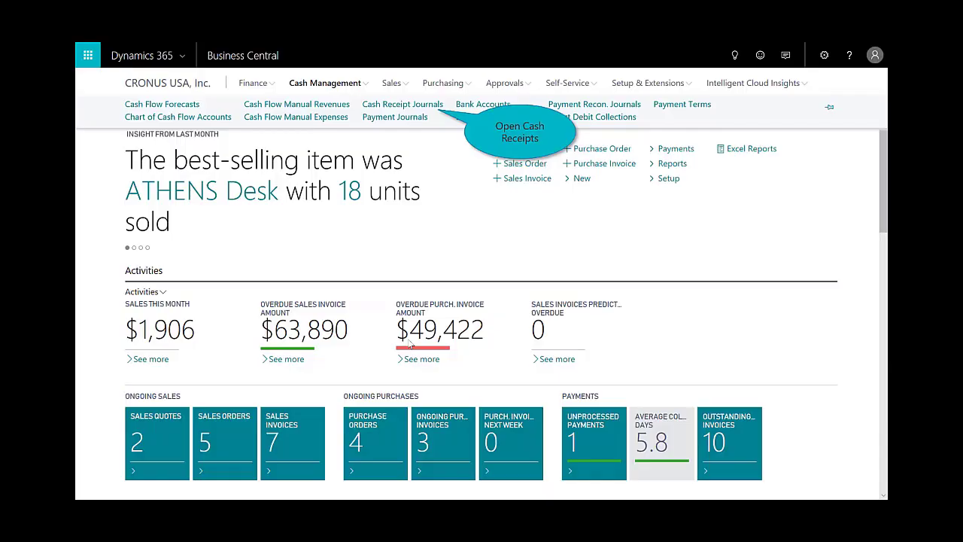
Step: Open the GENERAL batch of the cash receipt journals in Business Central
left_click(426, 110)
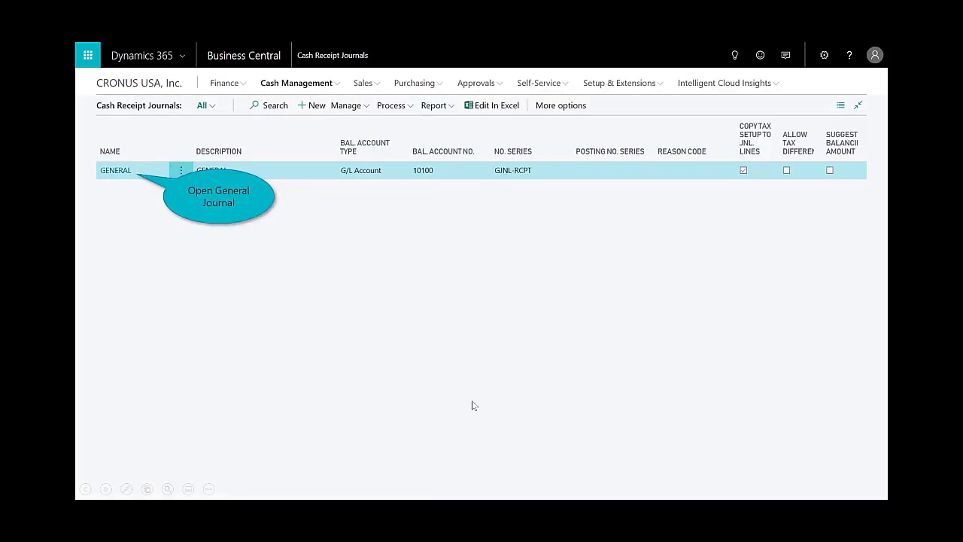
left_click(119, 175)
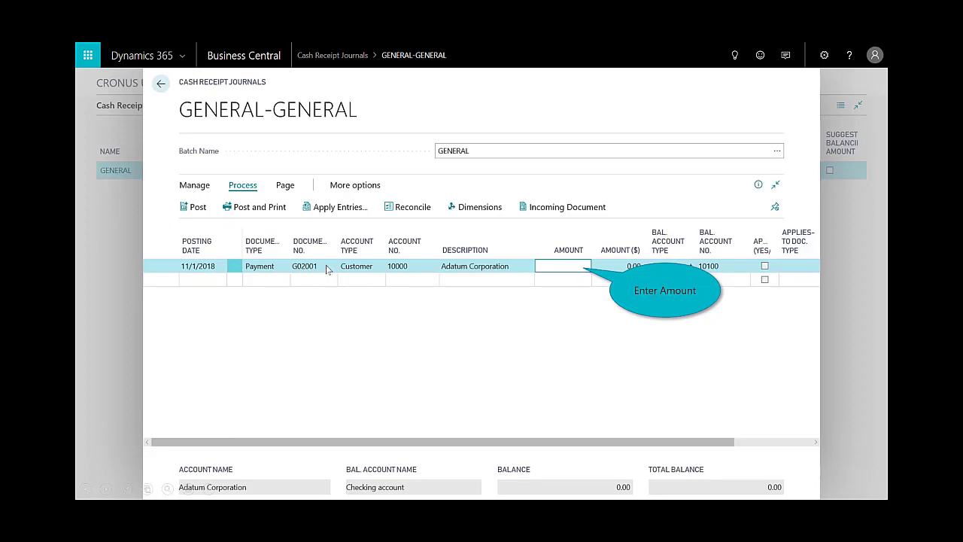
Step: Apply an Adatum Corporation payment of -1,021.84 to the invoice dated 10/16/2018 and post the cash receipt journal
left_click(572, 264)
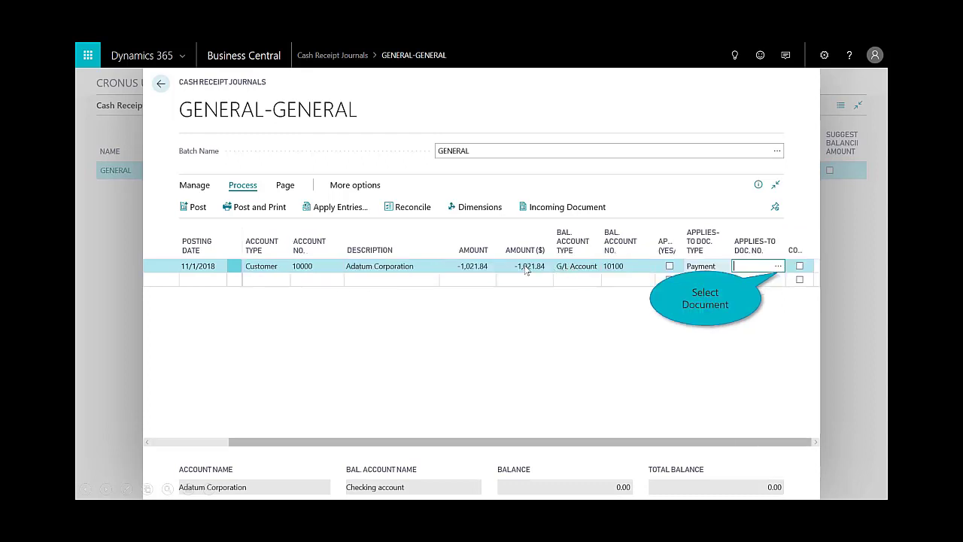
left_click(777, 267)
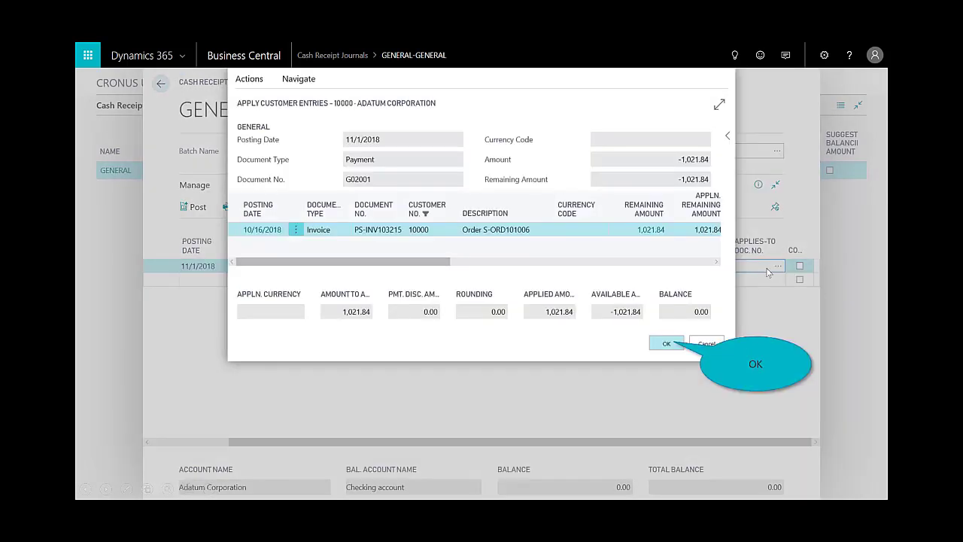
left_click(668, 344)
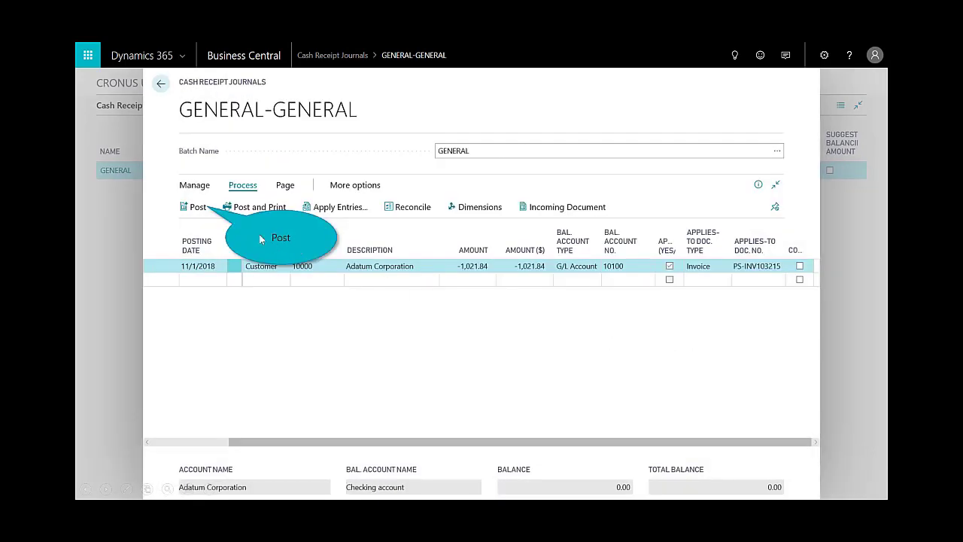
left_click(194, 208)
left_click(588, 305)
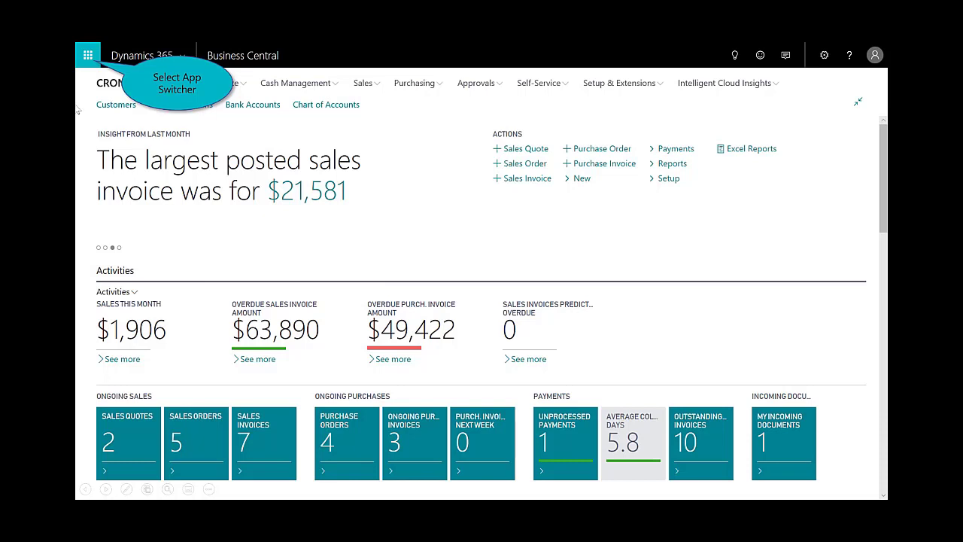
Step: Switch to Sales Hub to view the status of the Adatum invoice in the All Invoices list
left_click(88, 57)
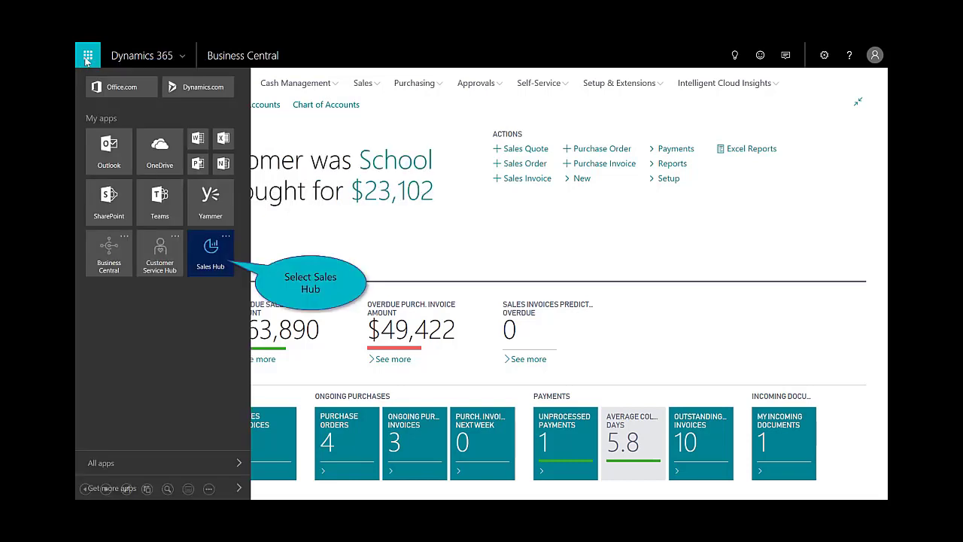
left_click(203, 269)
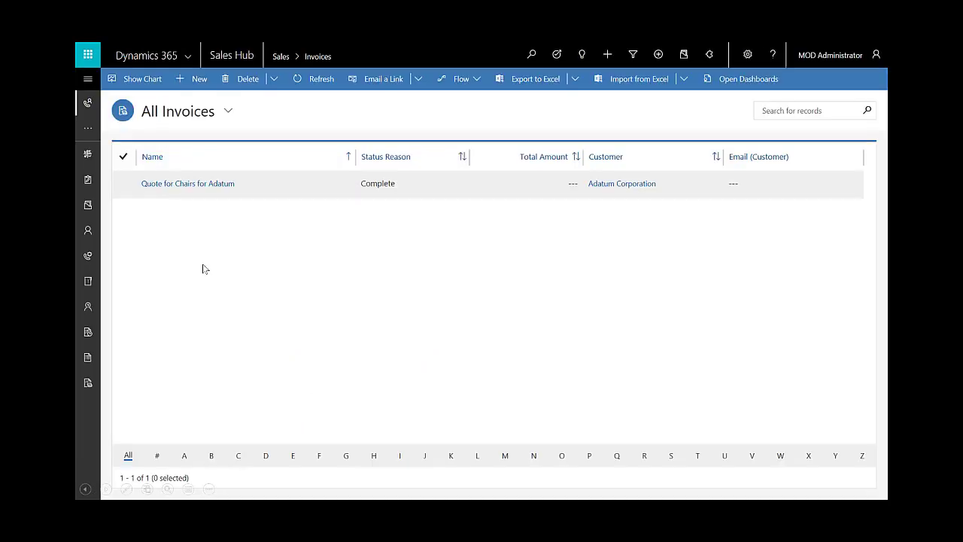